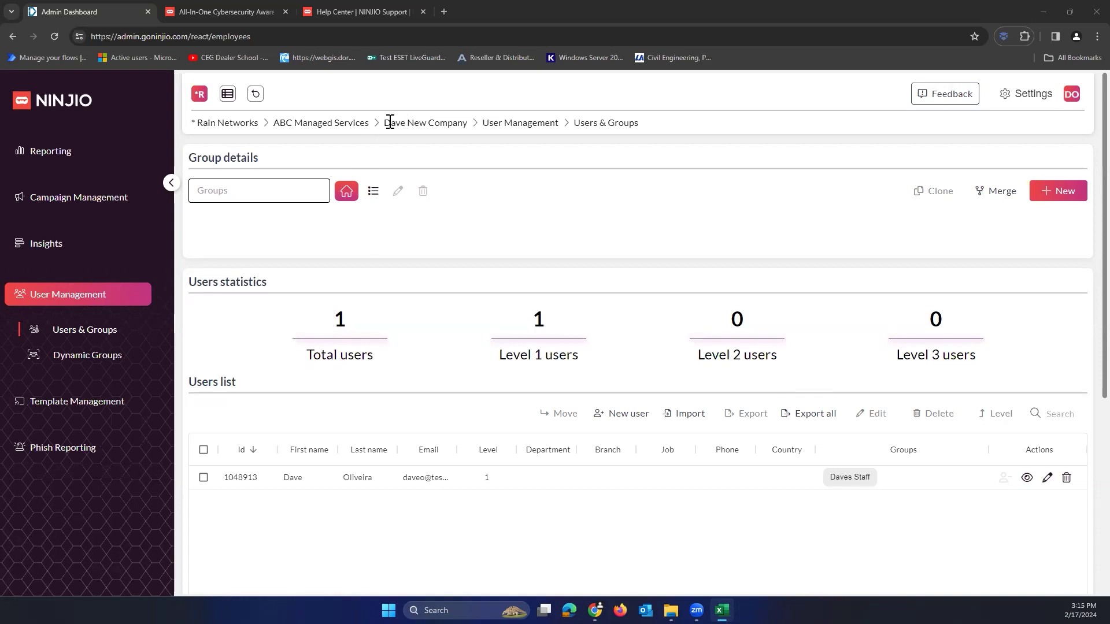
- Create a new training campaign from the Training list and name it 'Season 7 episode 5'
{"action": "left_click_drag", "start_coordinate": [384, 123], "coordinate": [469, 124]}
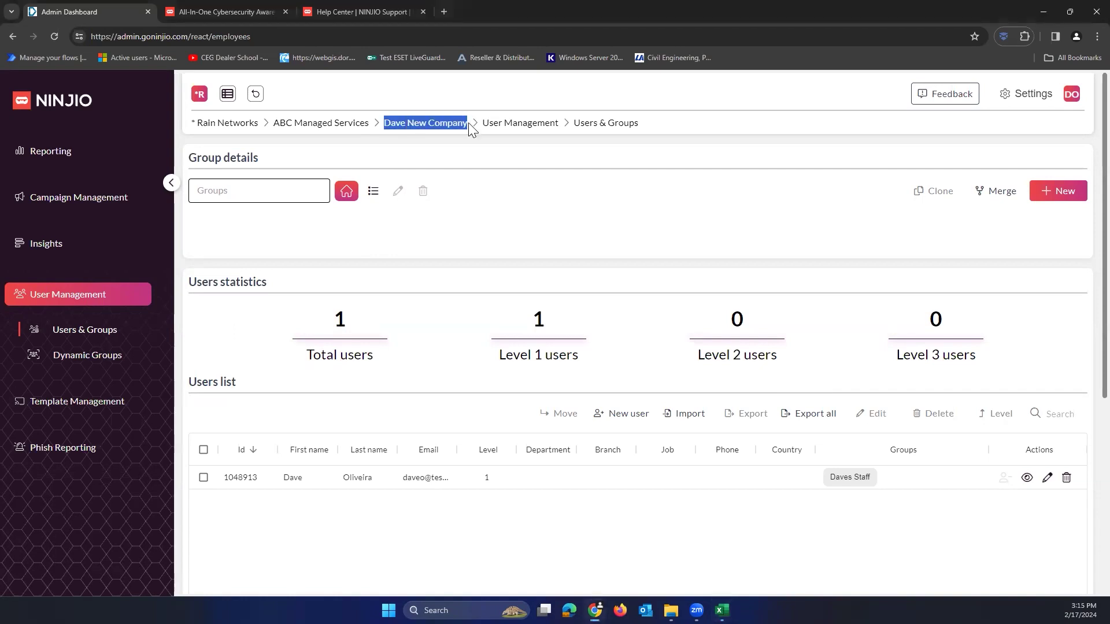
{"action": "left_click_drag", "start_coordinate": [371, 124], "coordinate": [278, 128]}
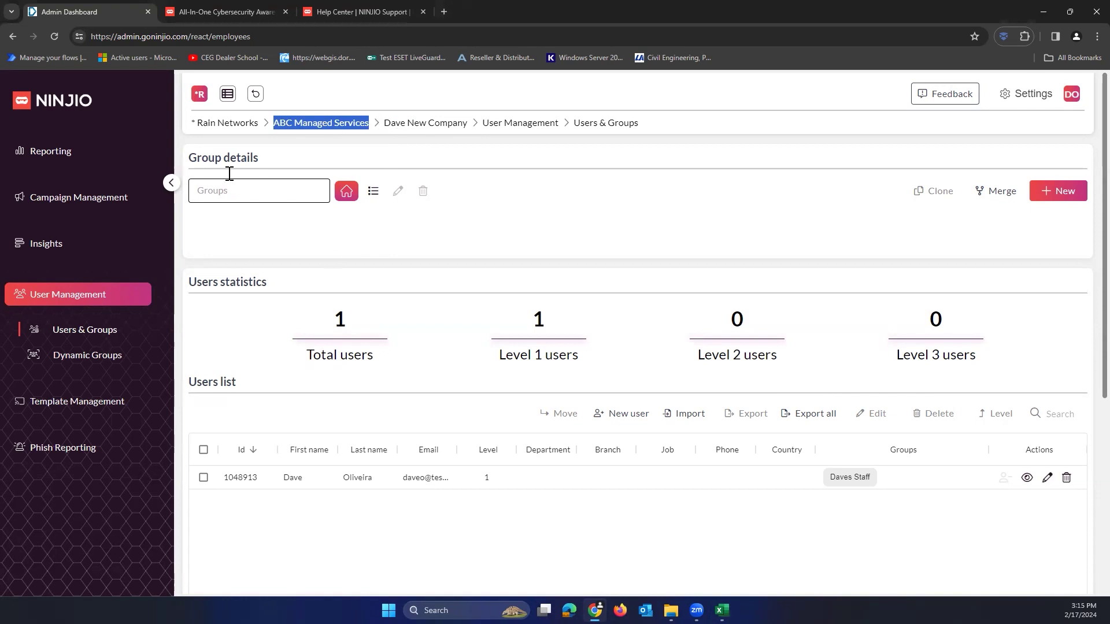
{"action": "left_click_drag", "start_coordinate": [400, 123], "coordinate": [463, 123]}
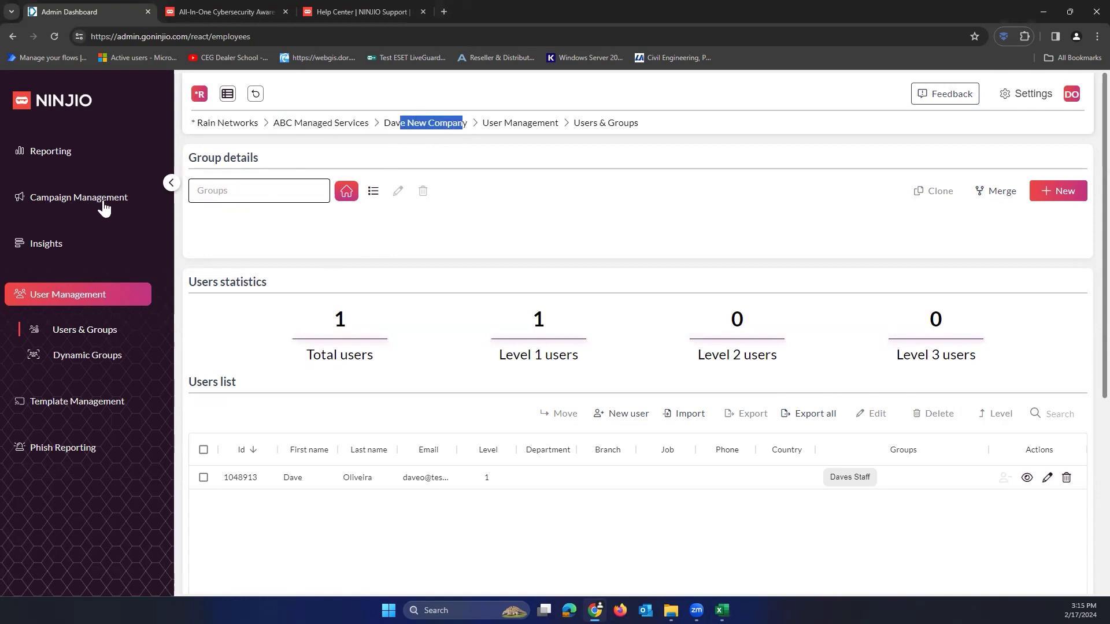
{"action": "left_click", "coordinate": [104, 205]}
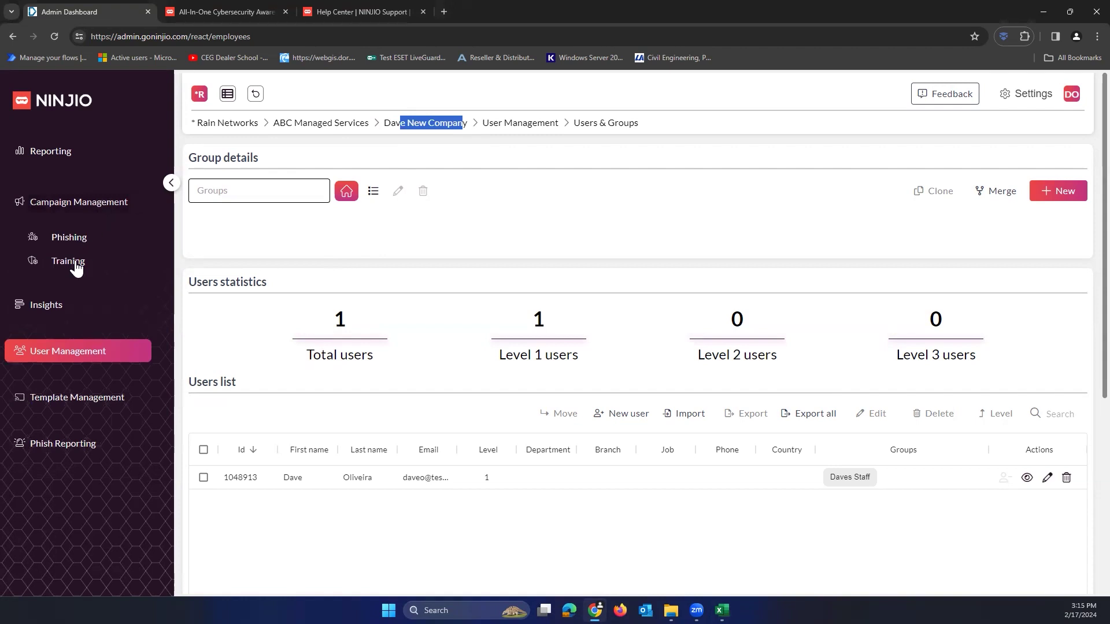
{"action": "left_click", "coordinate": [76, 265]}
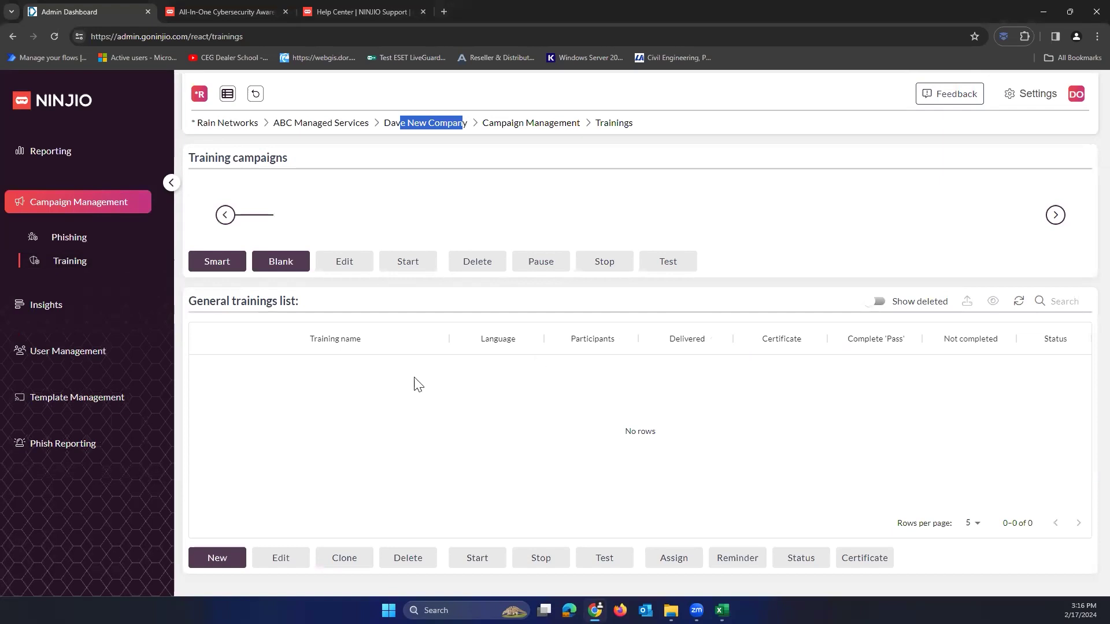
{"action": "left_click", "coordinate": [218, 559]}
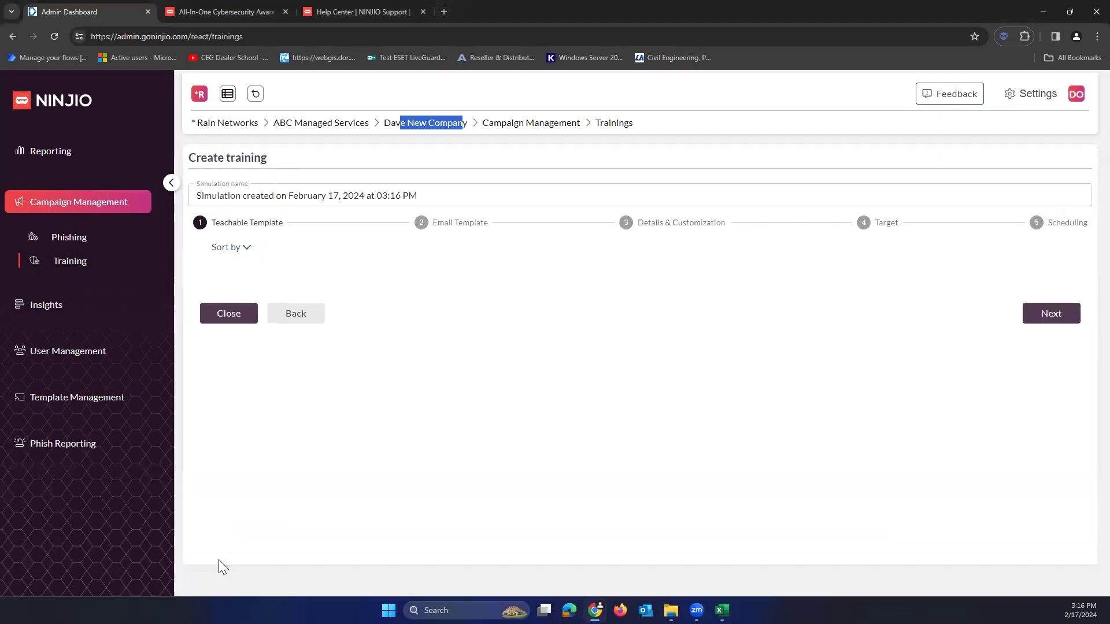
{"action": "left_click_drag", "start_coordinate": [435, 191], "coordinate": [157, 209]}
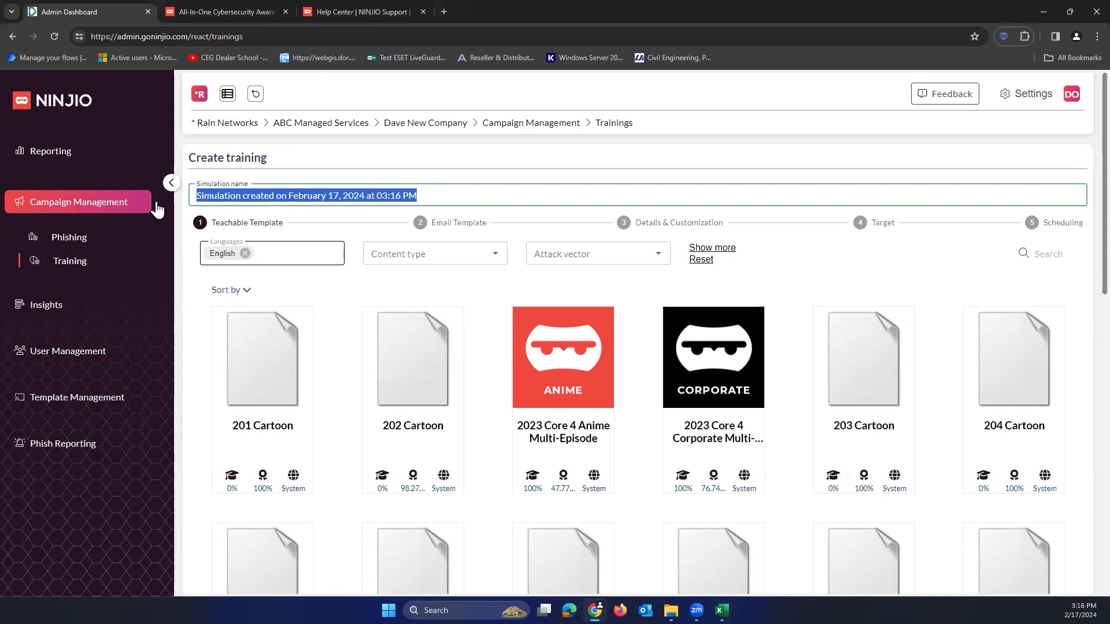
{"action": "type", "text": "Season 7"}
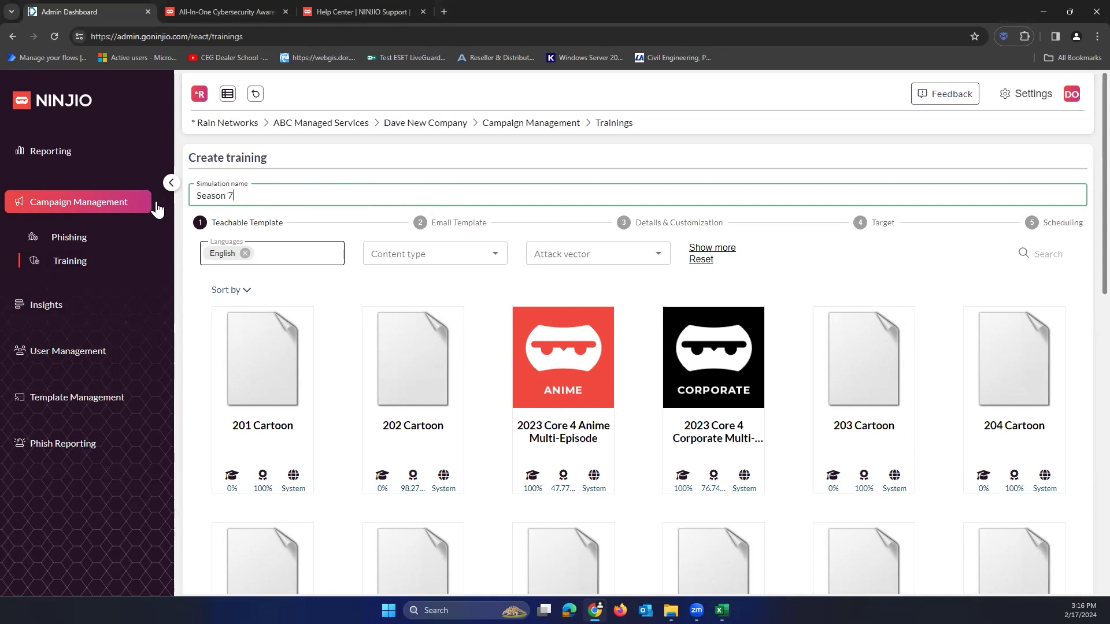
{"action": "type", "text": " episode 5"}
- Search the teachable templates to show only the AWARE ANIME Season 7 episodes
{"action": "left_click", "coordinate": [1056, 256]}
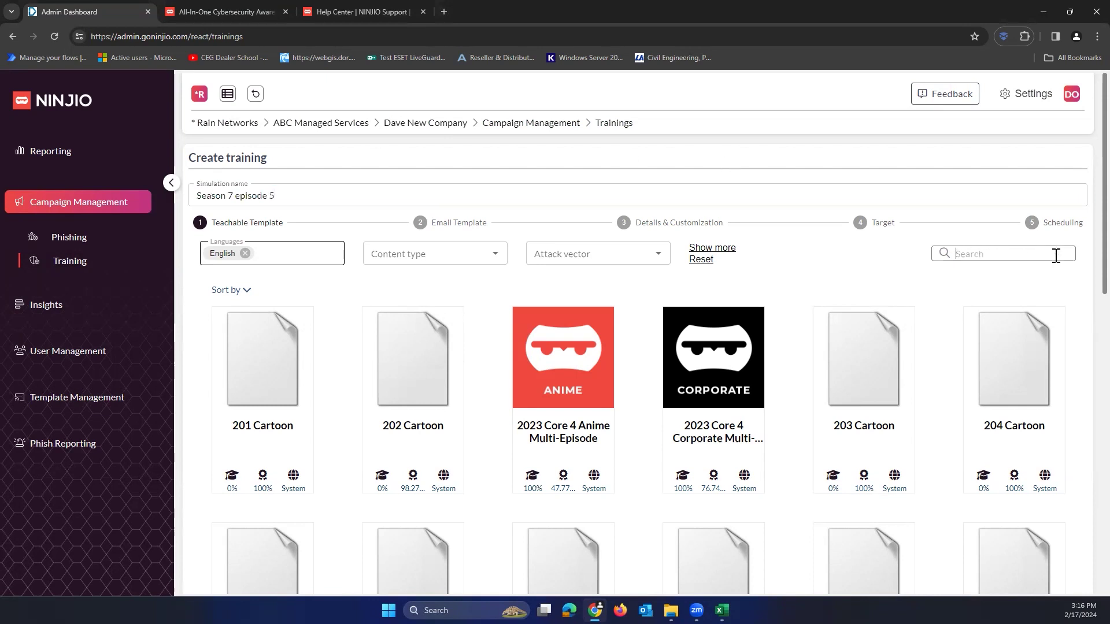
{"action": "type", "text": "S"}
{"action": "type", "text": "05"}
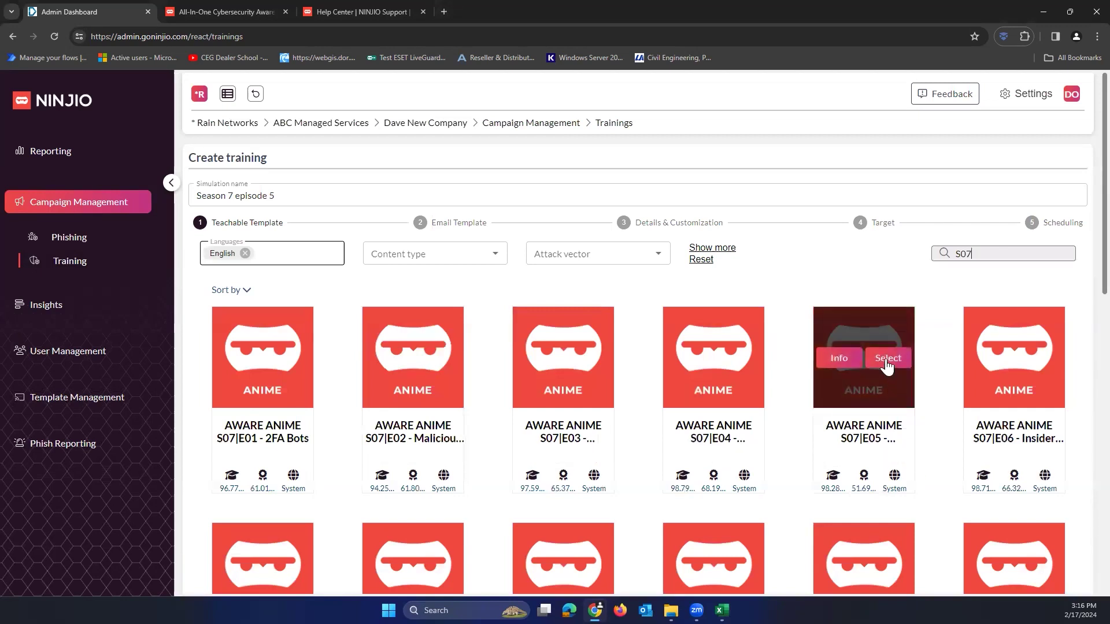
- Pick the S07|E05 anime teachable and the NINJIO Training Enrollment email, then continue to Target
{"action": "left_click", "coordinate": [886, 361]}
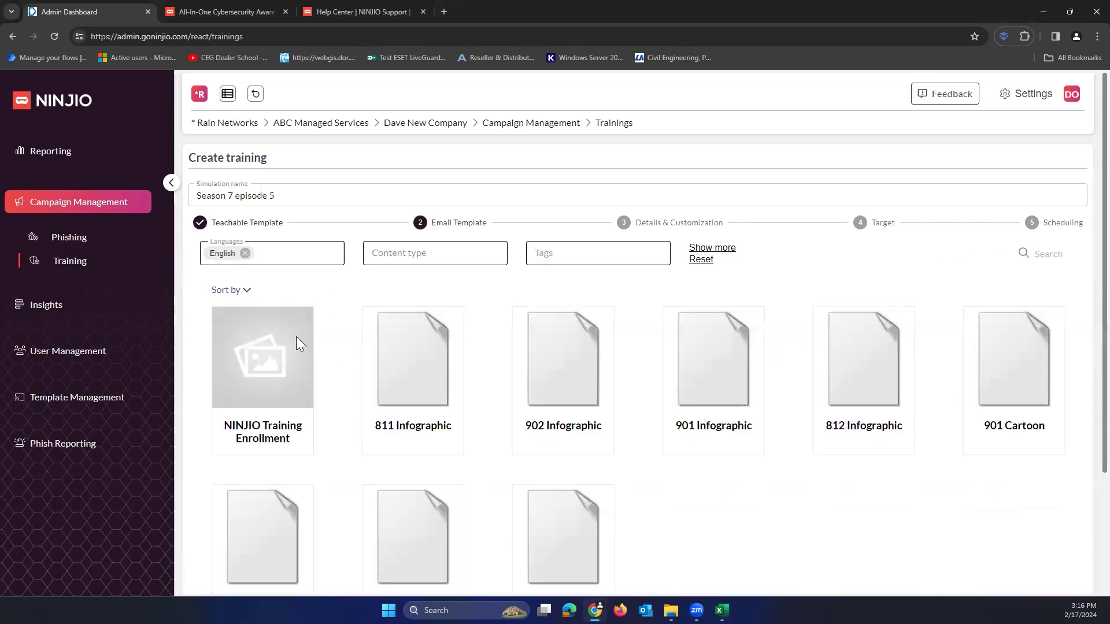
{"action": "mouse_move", "coordinate": [255, 364]}
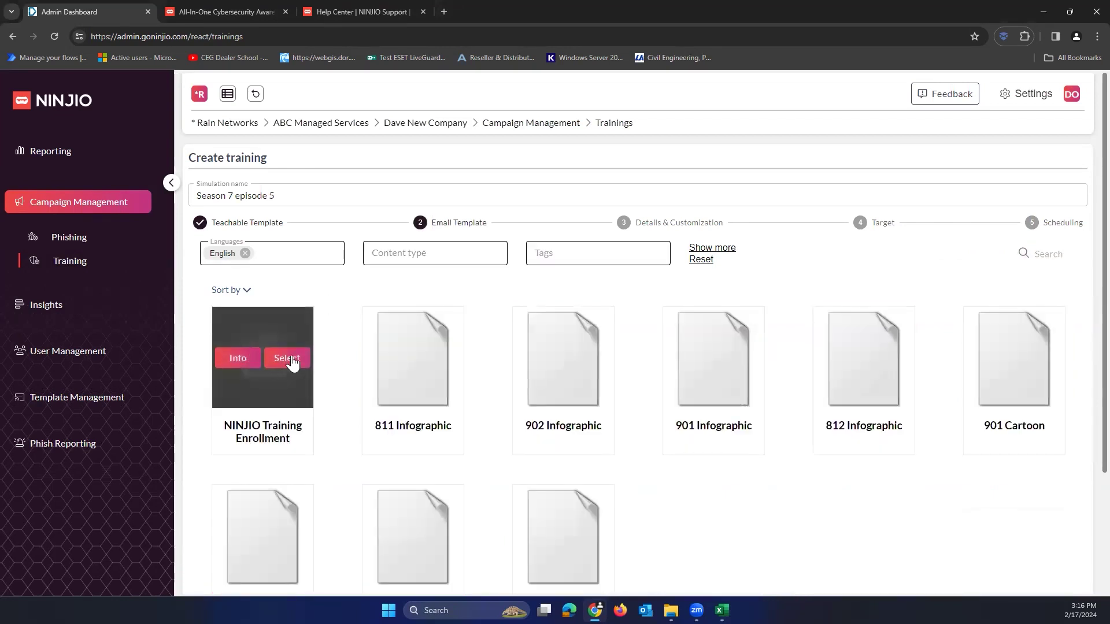
{"action": "left_click", "coordinate": [287, 361]}
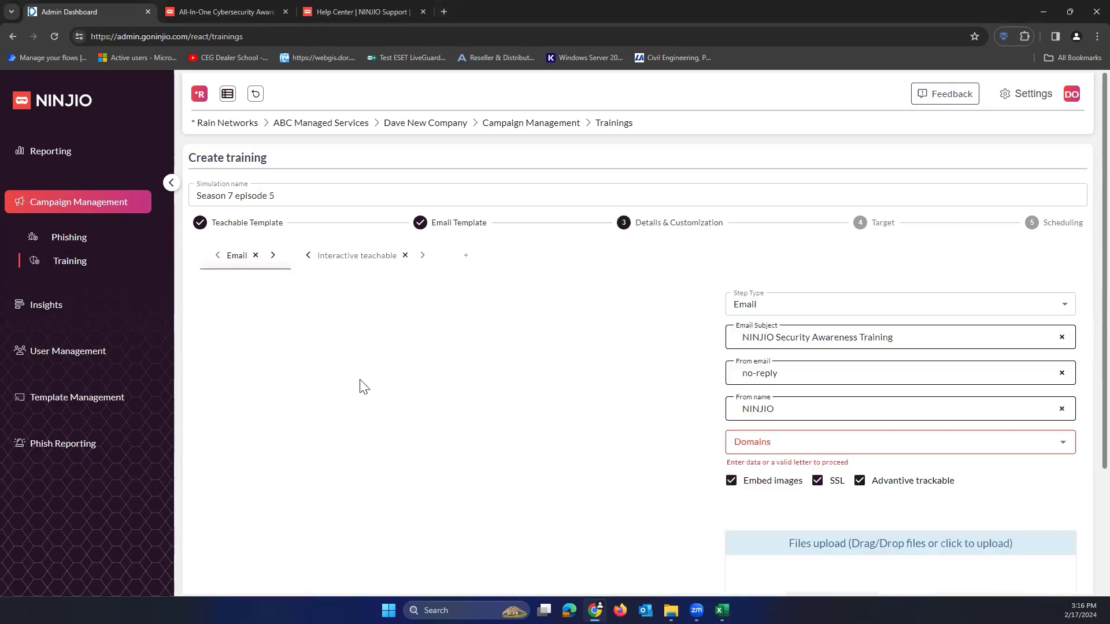
{"action": "scroll", "coordinate": [509, 459], "scroll_direction": "down", "scroll_amount": 3}
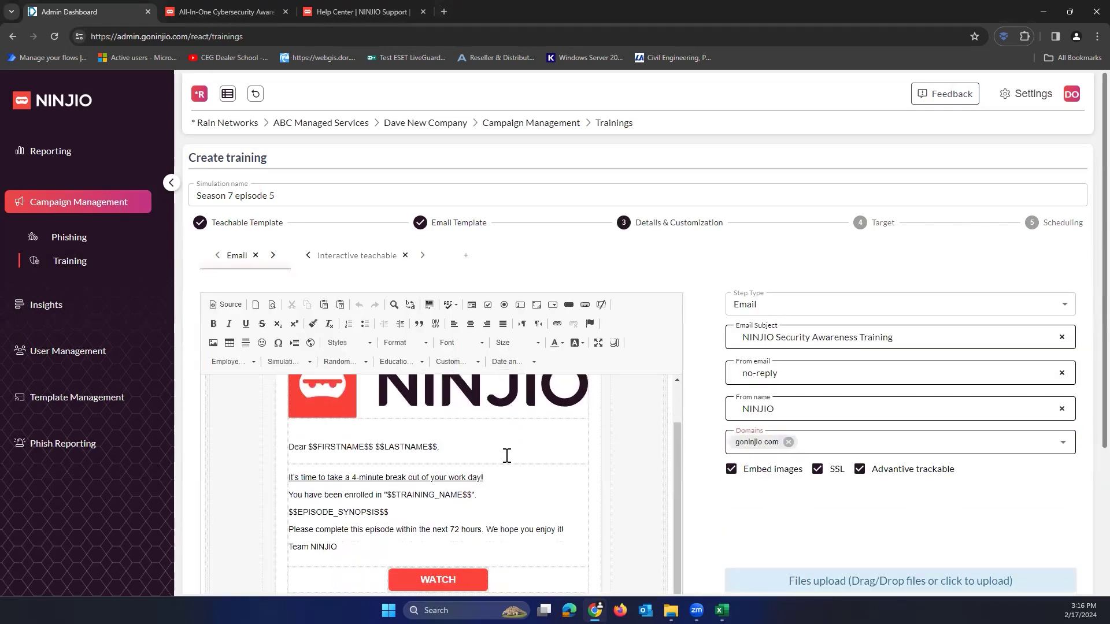
{"action": "left_click", "coordinate": [354, 258]}
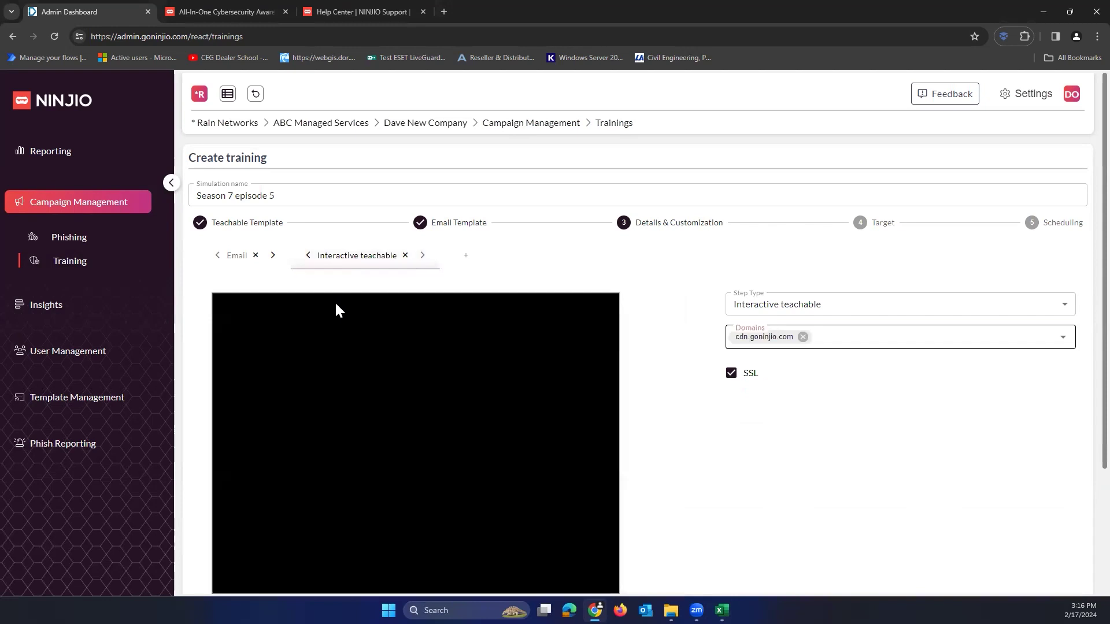
{"action": "left_click", "coordinate": [238, 260]}
{"action": "scroll", "coordinate": [704, 396], "scroll_direction": "down", "scroll_amount": 4}
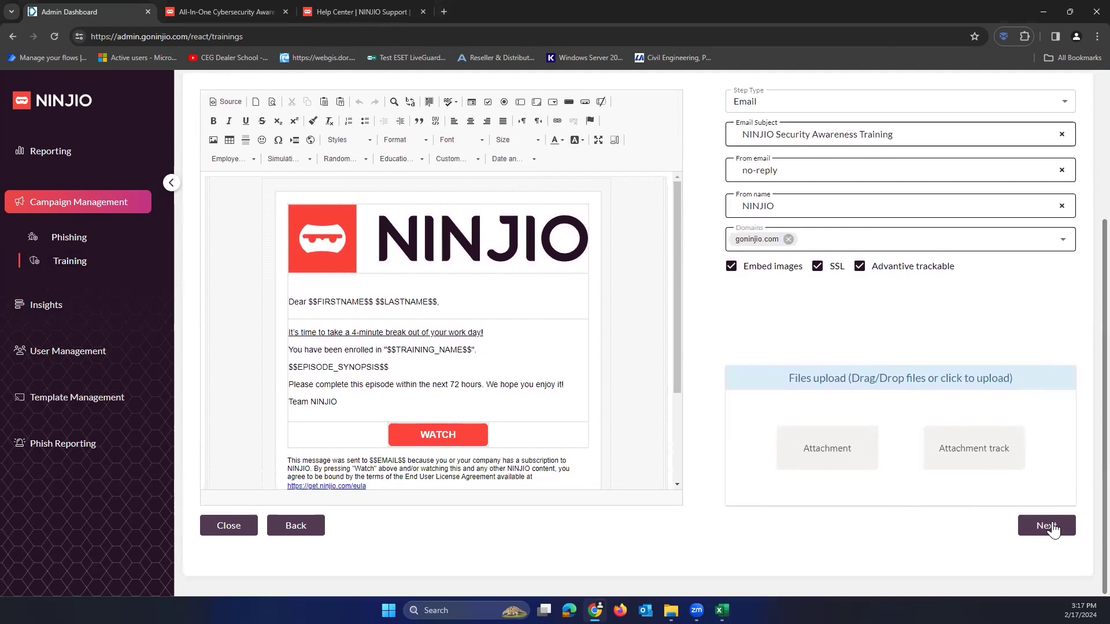
{"action": "left_click", "coordinate": [1052, 527]}
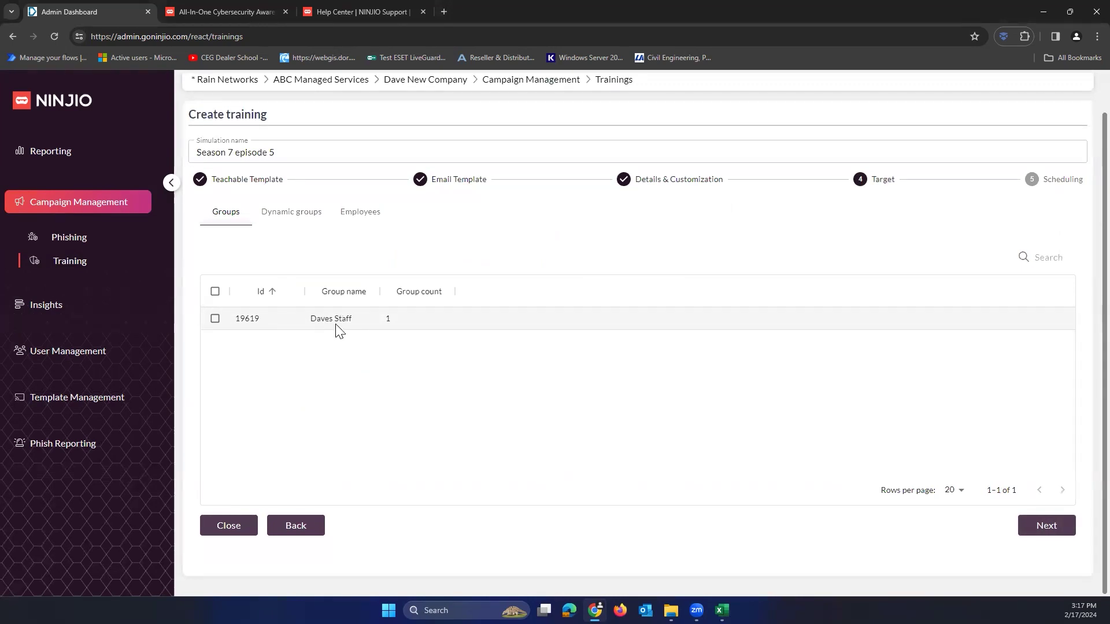
- Check the Employees list, then tick the Daves Staff group as the training's recipients
{"action": "left_click", "coordinate": [354, 219]}
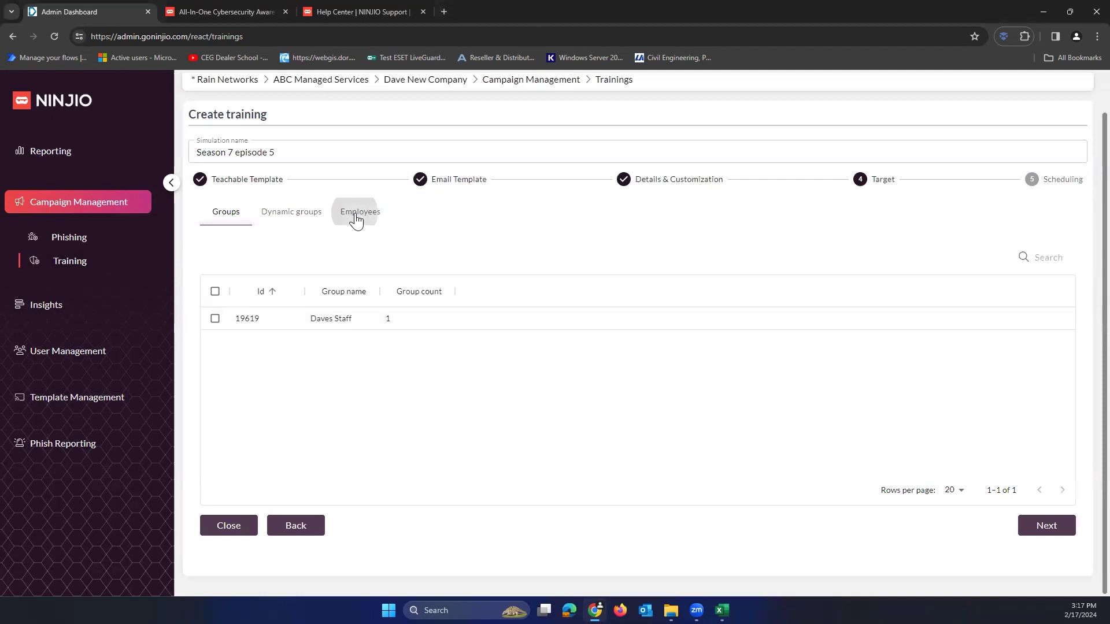
{"action": "left_click", "coordinate": [224, 219]}
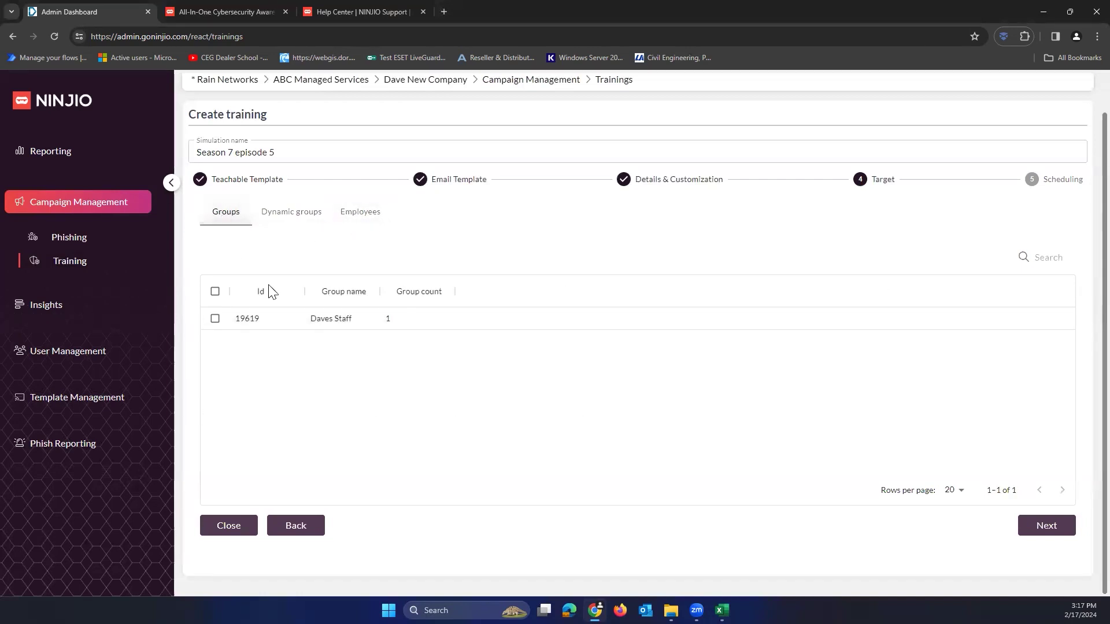
{"action": "left_click", "coordinate": [215, 318]}
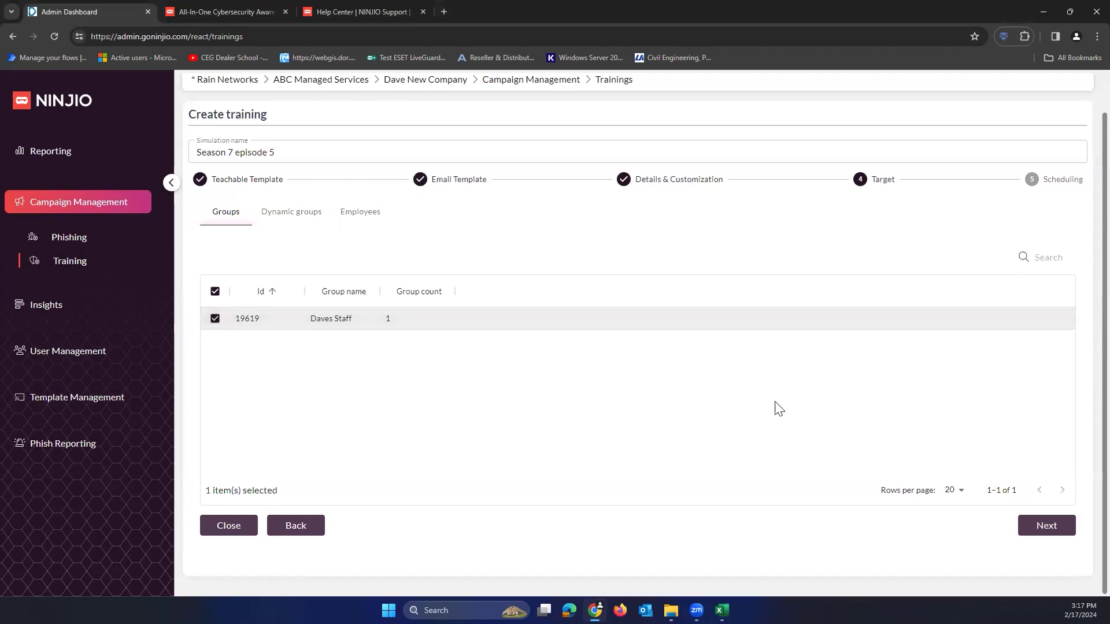
- Set the start date to 19 February 2024 and finish creating the training
{"action": "left_click", "coordinate": [1043, 529]}
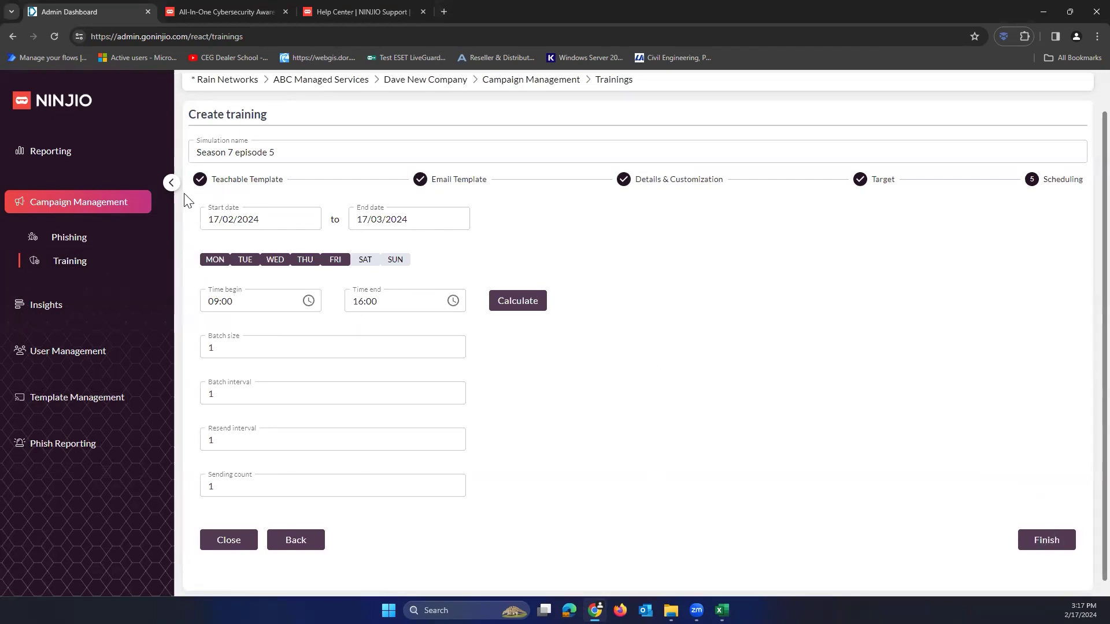
{"action": "left_click", "coordinate": [260, 220]}
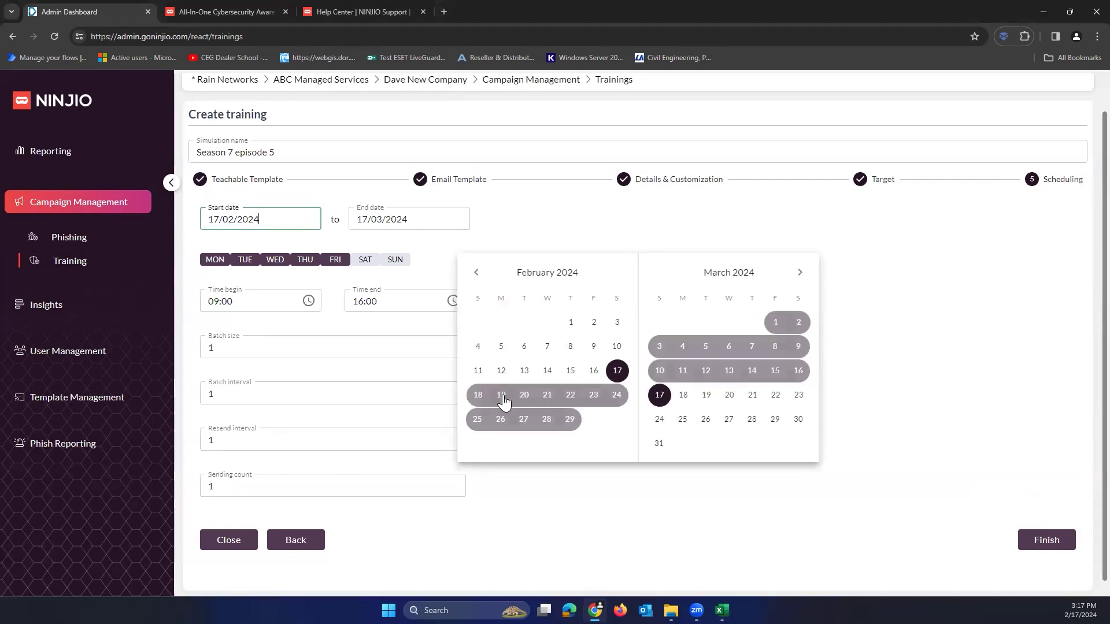
{"action": "left_click", "coordinate": [502, 395]}
{"action": "left_click", "coordinate": [736, 520]}
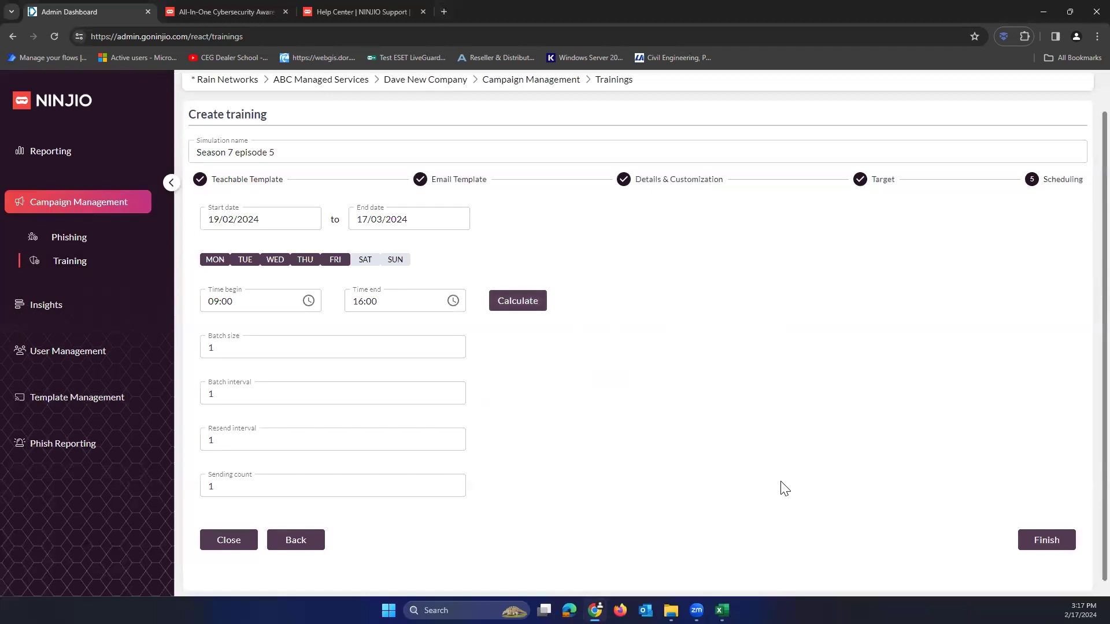
{"action": "left_click", "coordinate": [1044, 543]}
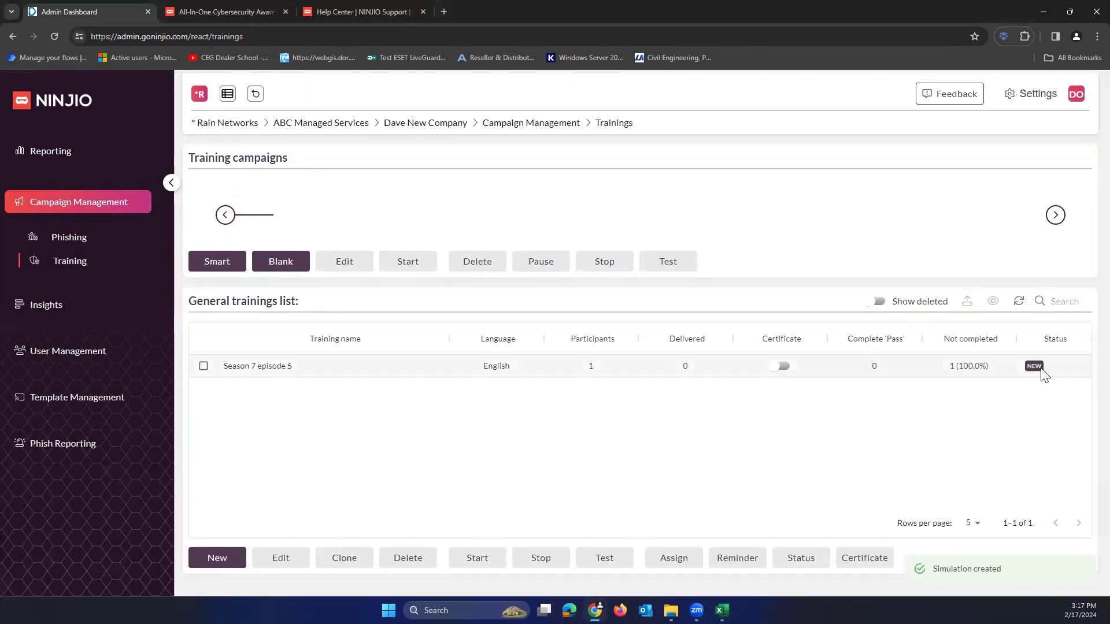
- Switch on the certificate for Season 7 episode 5 and select its row
{"action": "left_click_drag", "start_coordinate": [1040, 365], "coordinate": [1034, 367]}
{"action": "left_click", "coordinate": [1030, 370]}
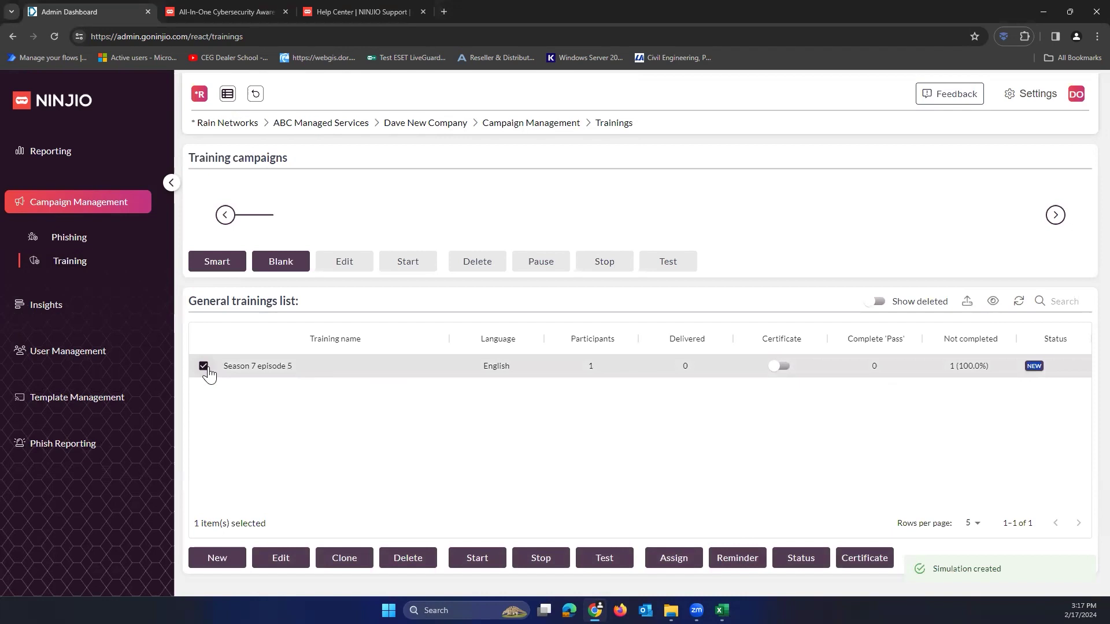
{"action": "left_click", "coordinate": [777, 373]}
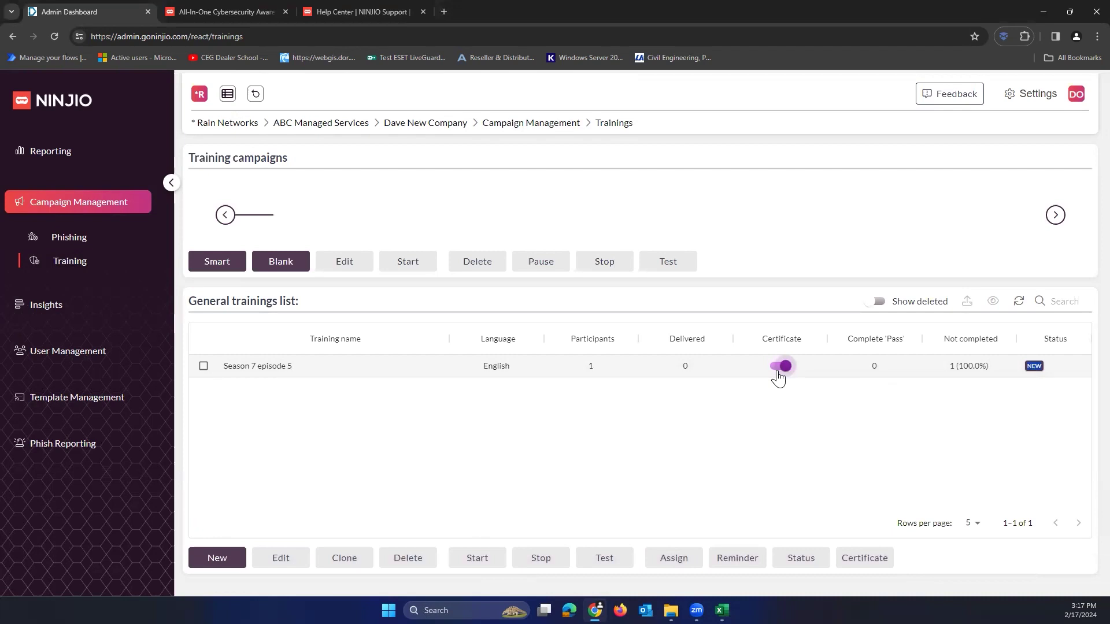
{"action": "left_click", "coordinate": [204, 370]}
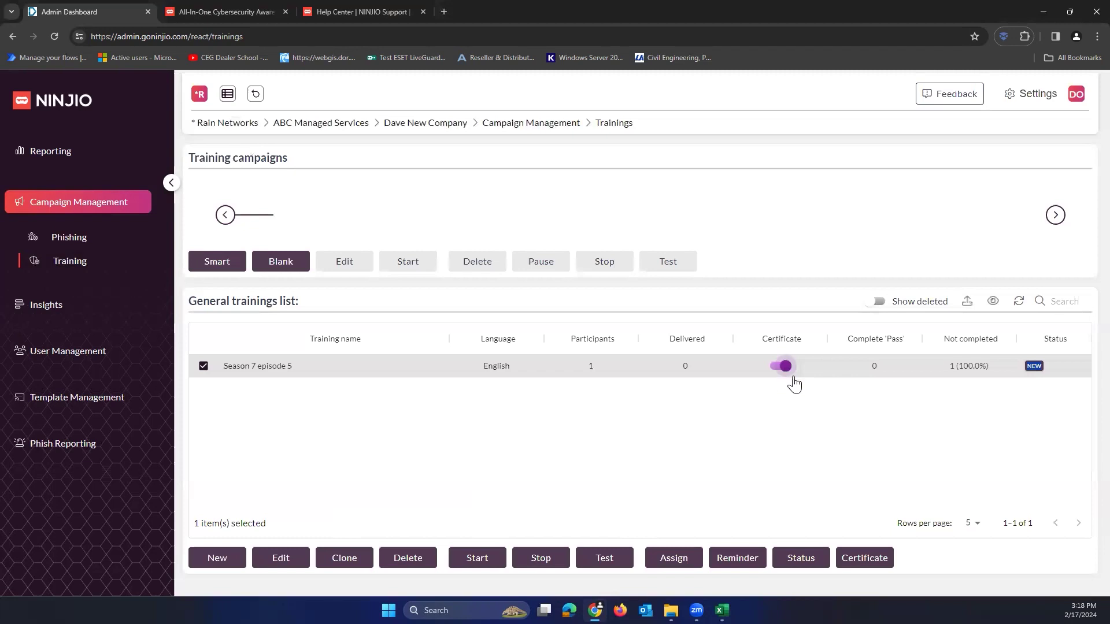
- Start the selected Season 7 episode 5 training
{"action": "left_click", "coordinate": [494, 558]}
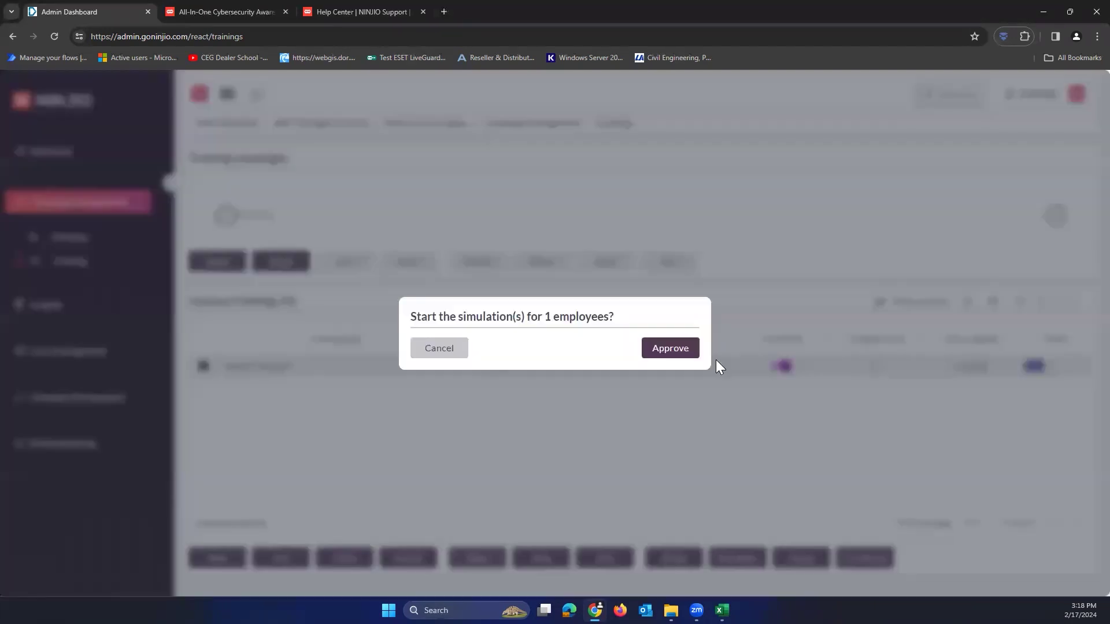